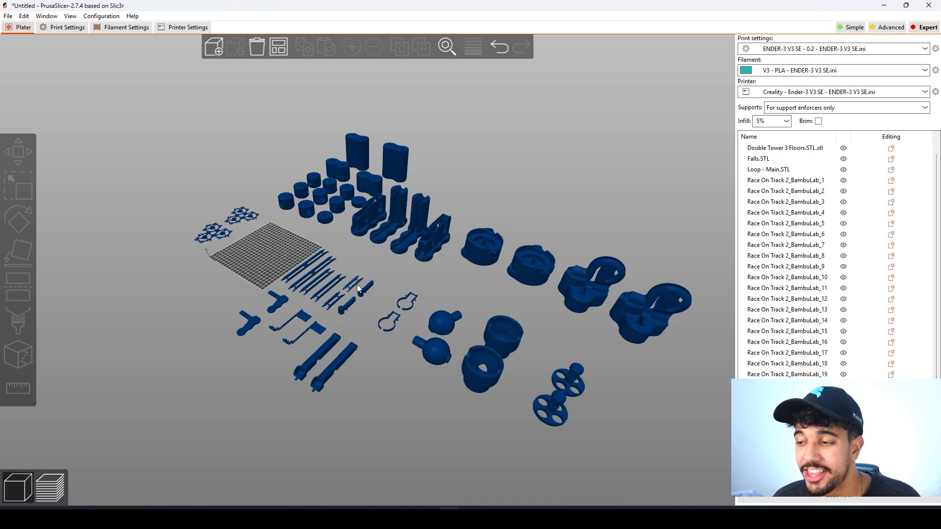
- Examine the straight track pieces and the slotted wall-shaped track supports among the marble run parts around the bed
scroll(340, 292, up, 3)
middle_drag(524, 277, 561, 279)
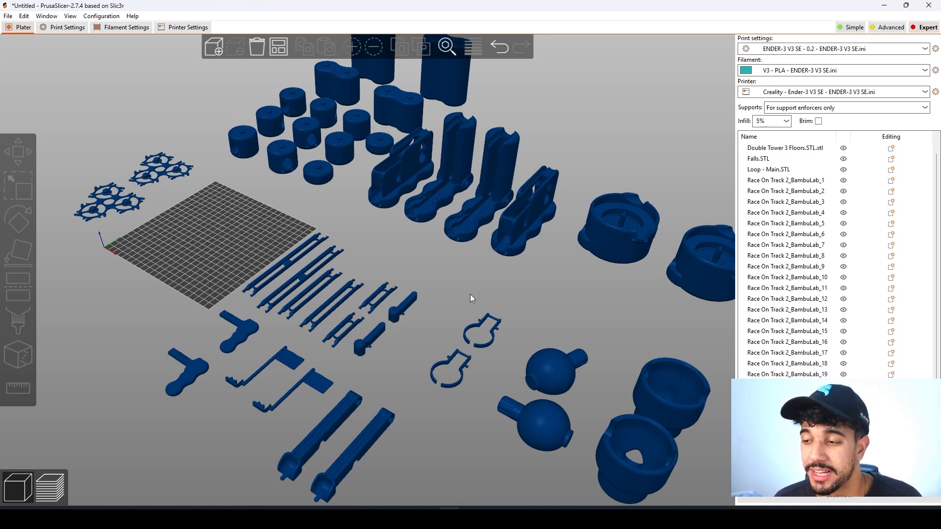
scroll(313, 355, up, 8)
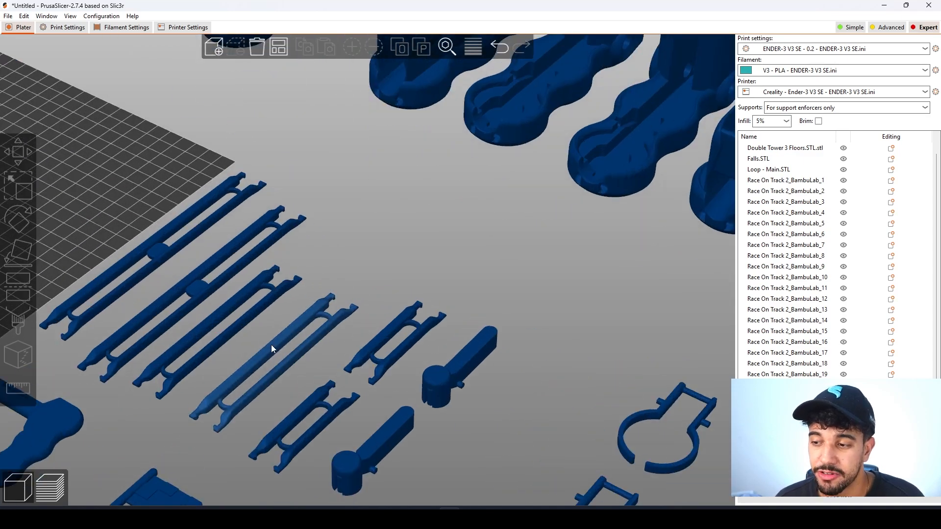
scroll(280, 362, down, 8)
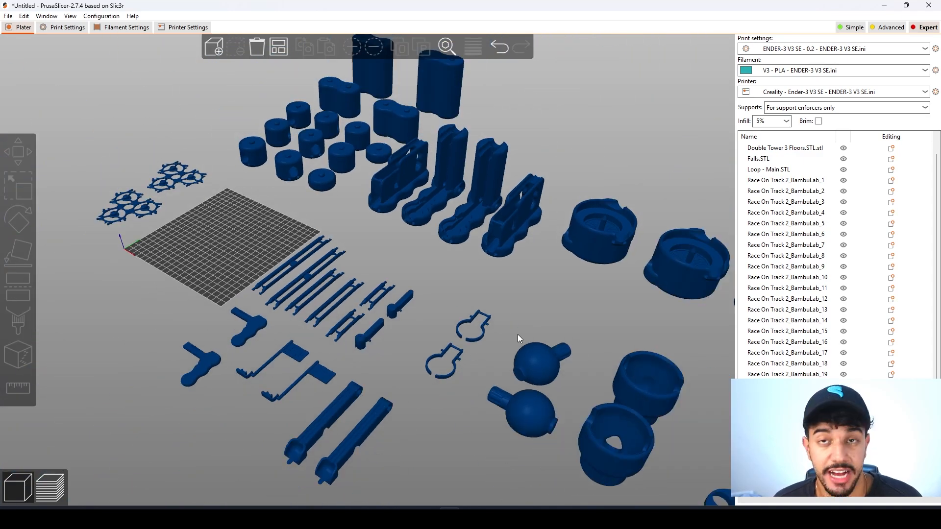
drag(619, 293, 448, 326)
scroll(618, 271, up, 5)
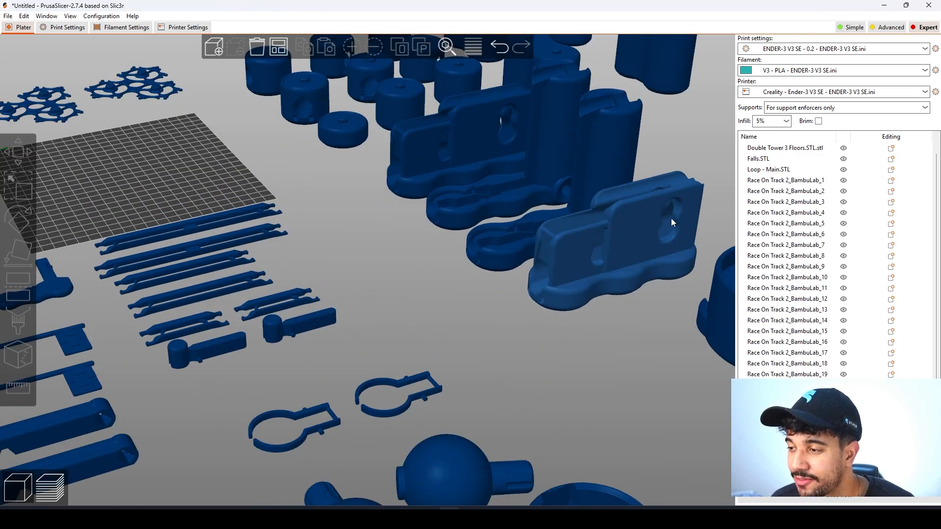
scroll(609, 376, down, 5)
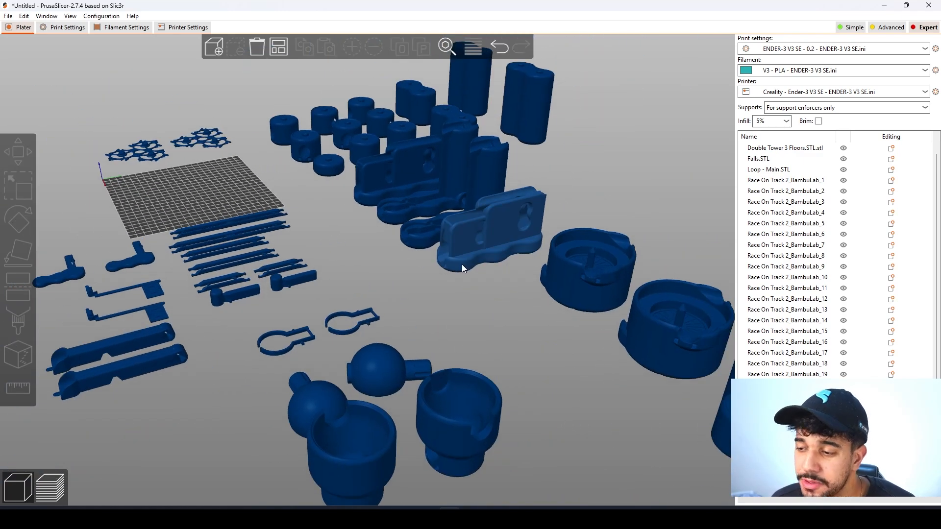
scroll(504, 265, down, 5)
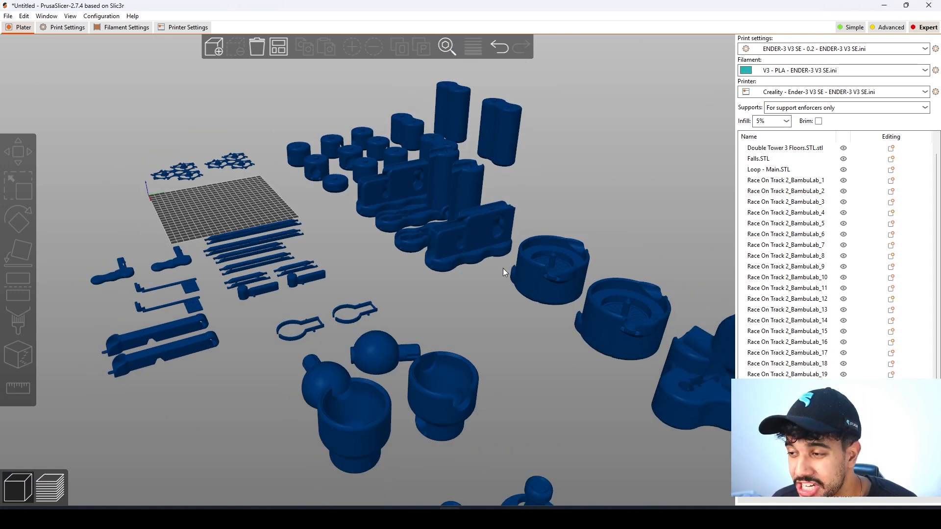
scroll(454, 266, up, 5)
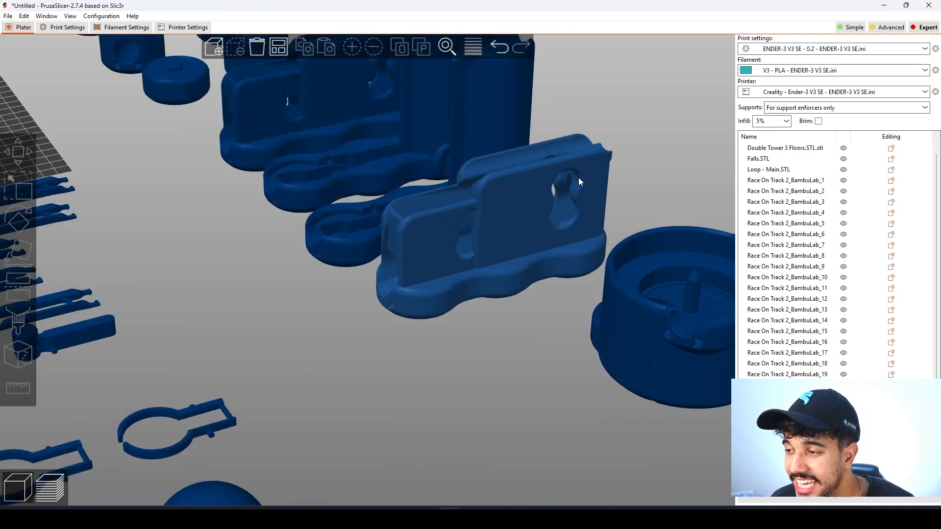
drag(676, 181, 563, 158)
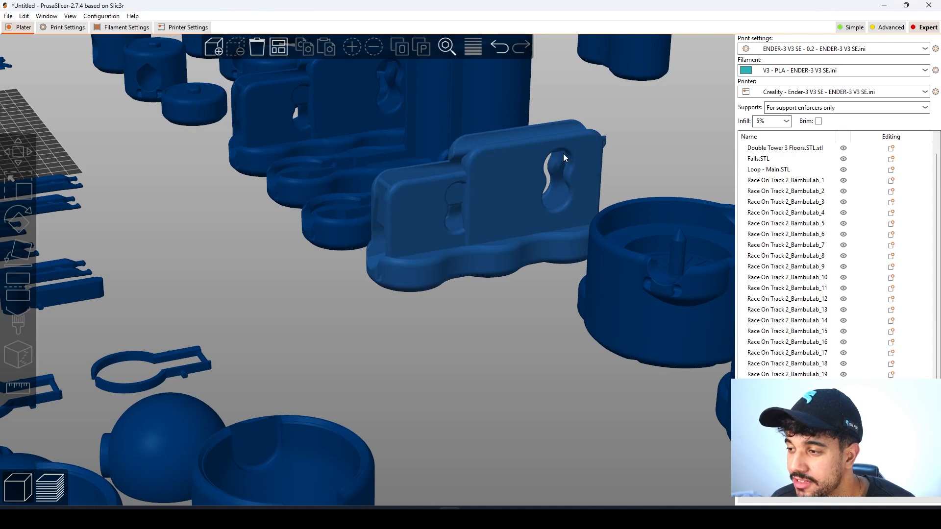
scroll(232, 245, down, 5)
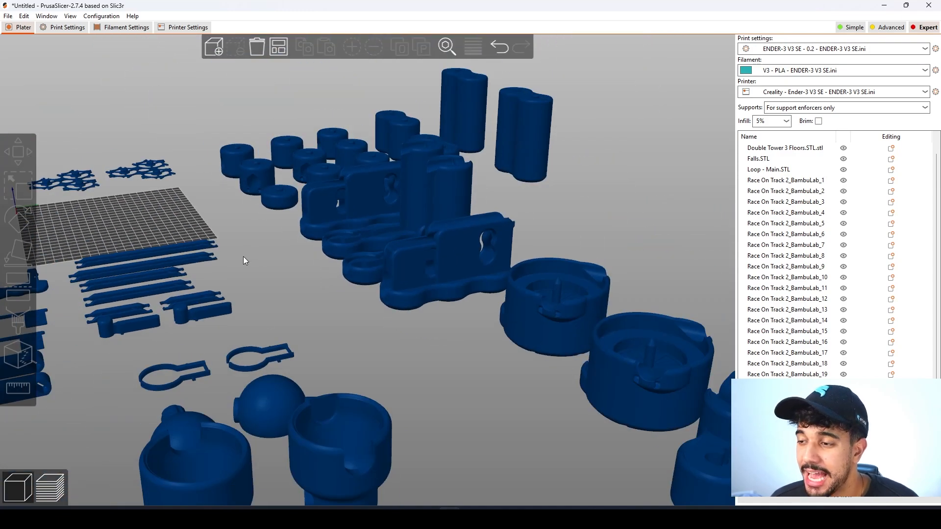
- Inspect the full parts layout from the opposite side and look closely at the loop towers, cups and round bases
drag(272, 264, 449, 373)
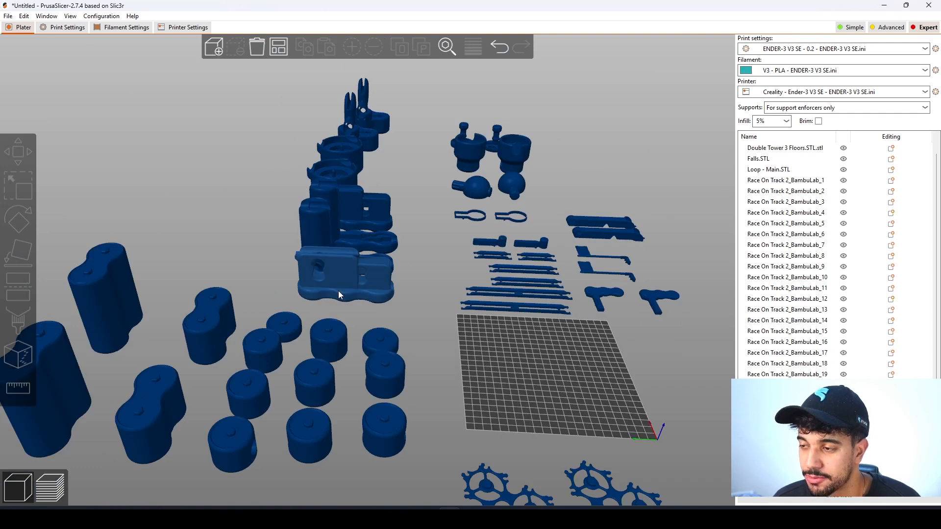
scroll(241, 381, down, 1)
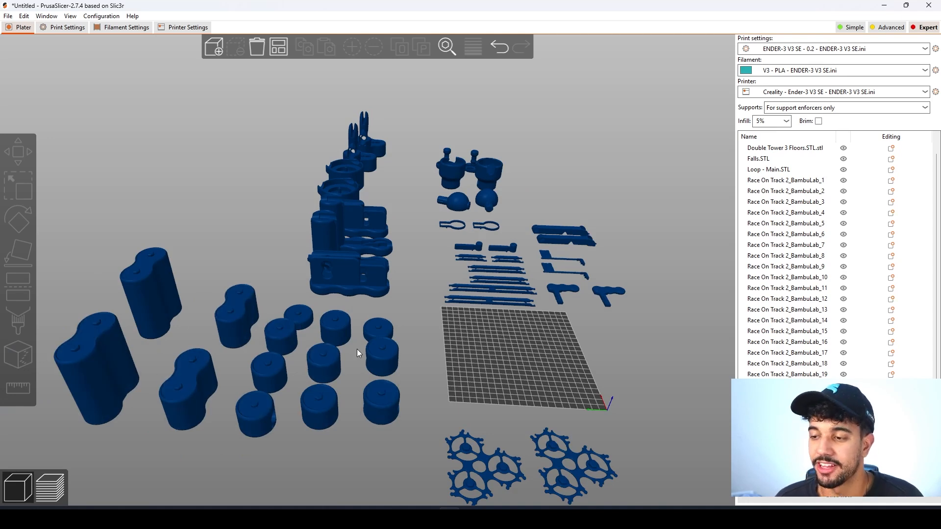
drag(569, 366, 495, 346)
scroll(496, 344, down, 2)
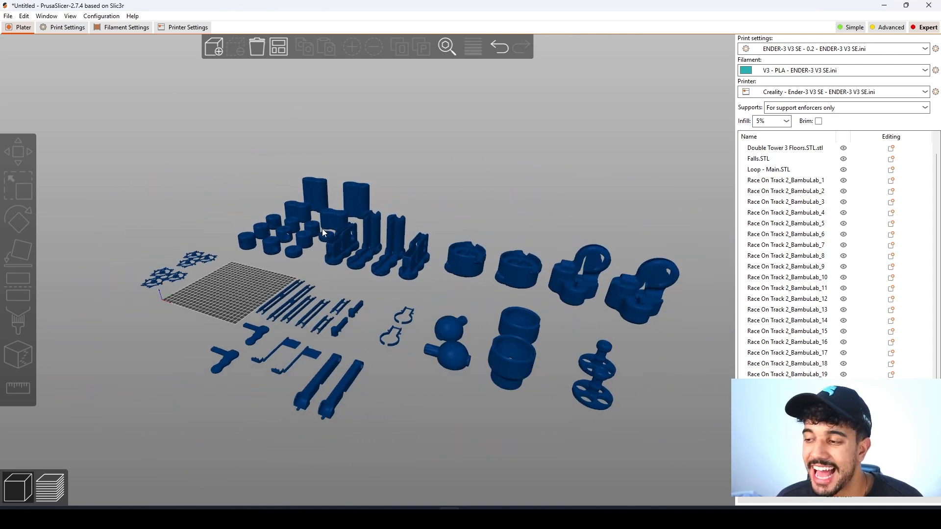
drag(623, 275, 465, 299)
scroll(457, 288, up, 5)
drag(593, 353, 602, 341)
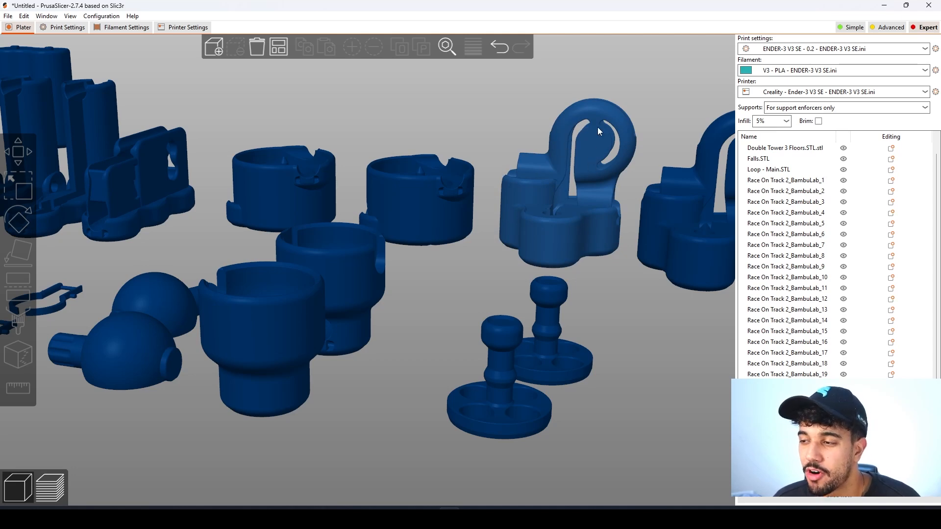
scroll(347, 367, down, 6)
drag(249, 375, 402, 310)
scroll(407, 311, up, 2)
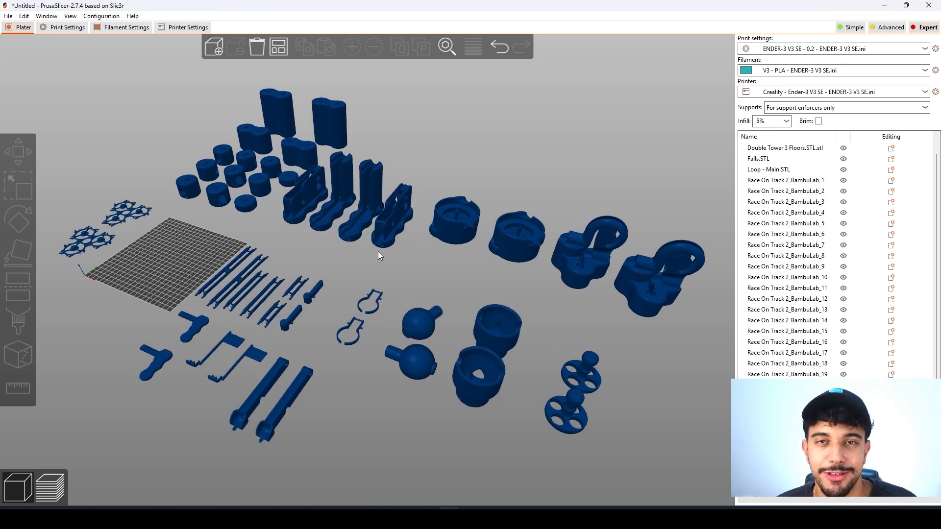
- Review the layer and perimeter print settings, set the fill density to 10%, and open the skirt and brim settings
click(78, 29)
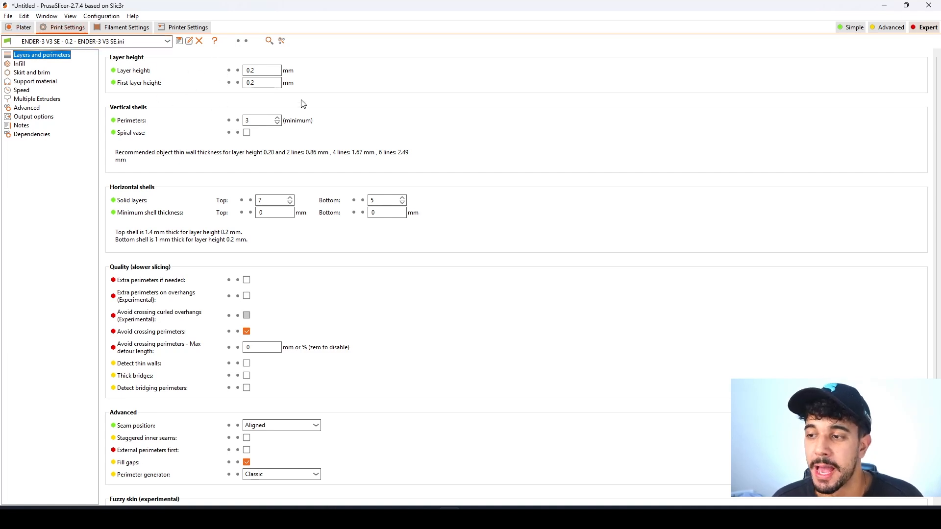
mouse_move(267, 81)
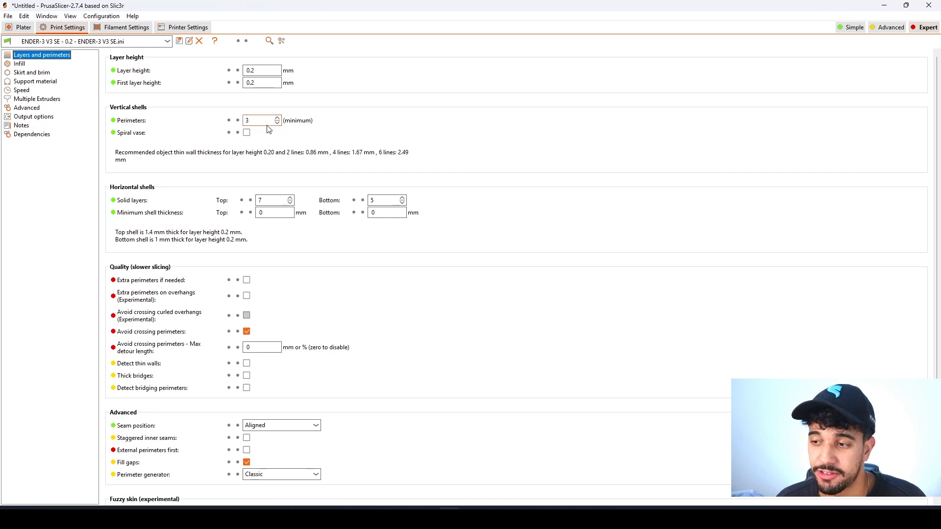
click(24, 66)
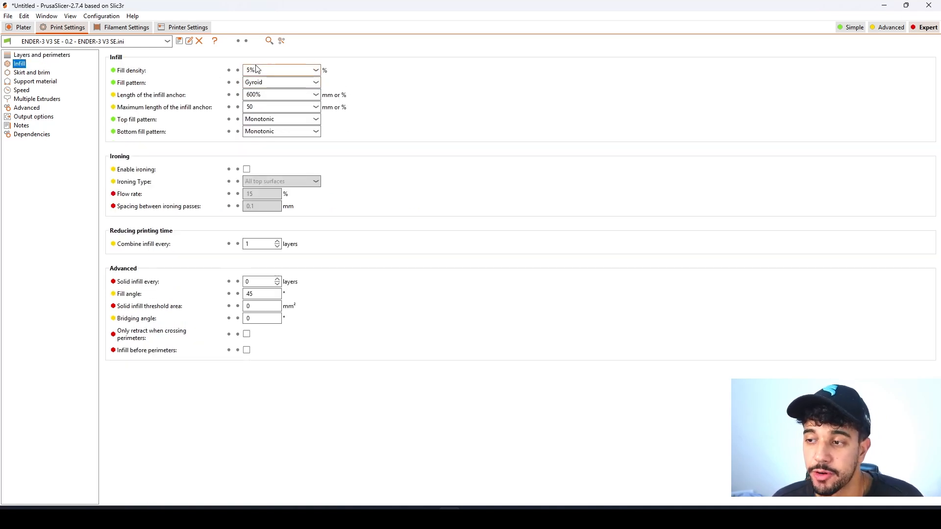
click(250, 70)
key(BackSpace)
text(10)
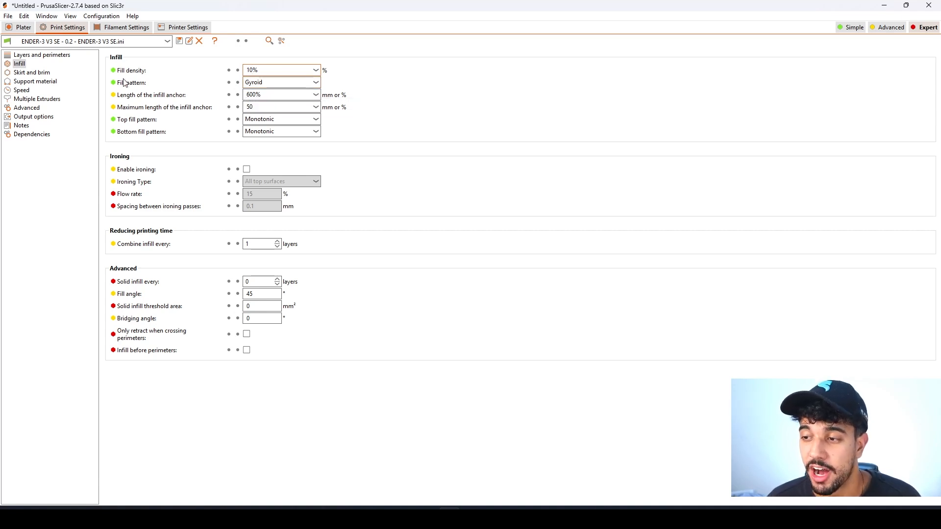
click(29, 73)
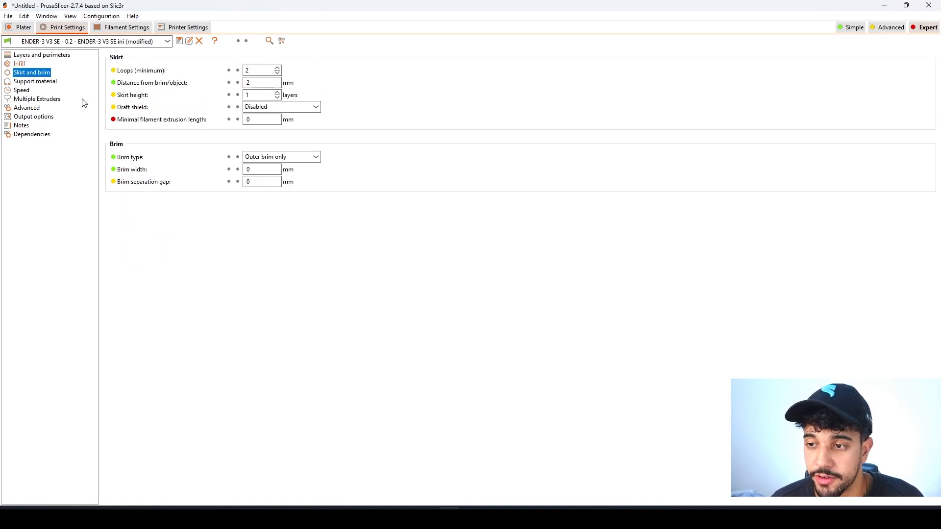
- Return to the plater and move one straight track without a centre disc, one crane gate and one flag onto the print bed
click(22, 28)
scroll(344, 331, up, 5)
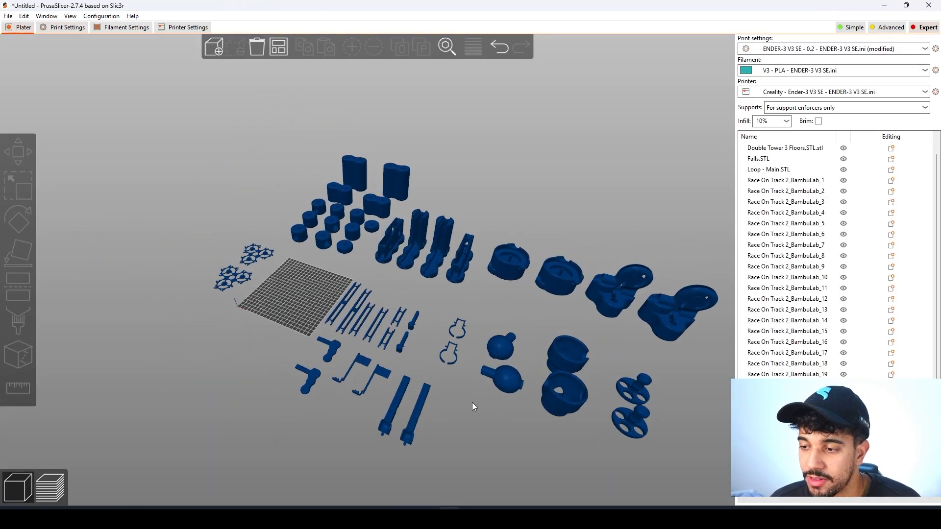
drag(376, 377, 285, 322)
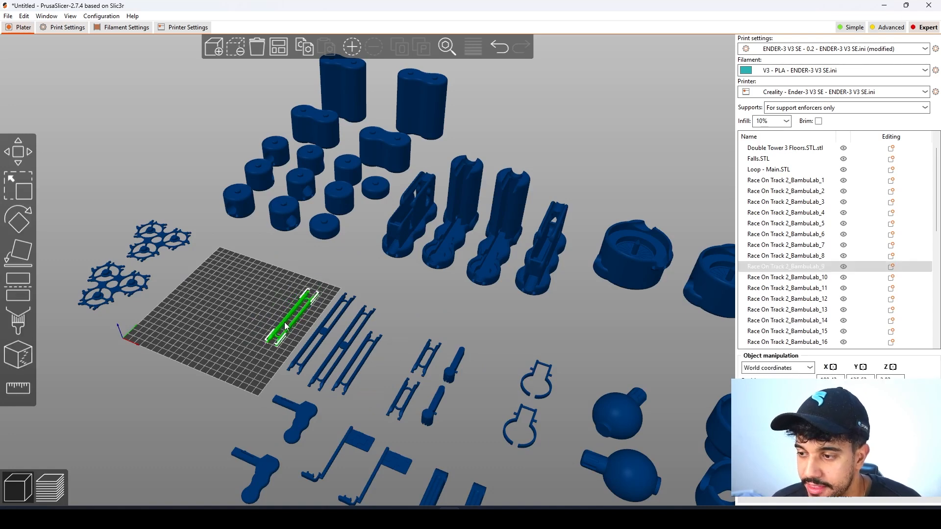
click(534, 421)
drag(533, 420, 282, 299)
scroll(500, 417, down, 1)
scroll(500, 416, down, 2)
drag(415, 395, 261, 260)
- Inspect the flag, crane gate and straight track on the bed from above, looking closely at the gate's bed contact area
scroll(500, 381, down, 3)
scroll(500, 406, up, 3)
scroll(313, 353, up, 5)
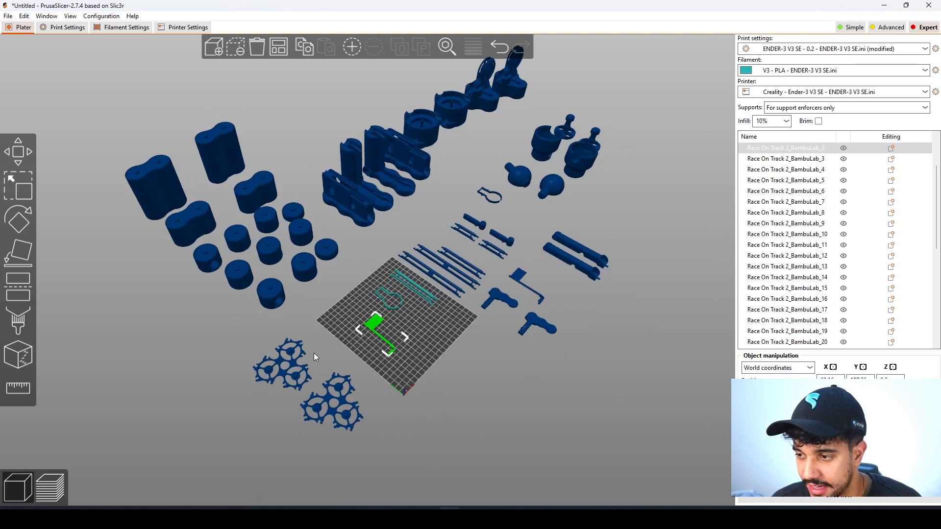
scroll(486, 401, down, 3)
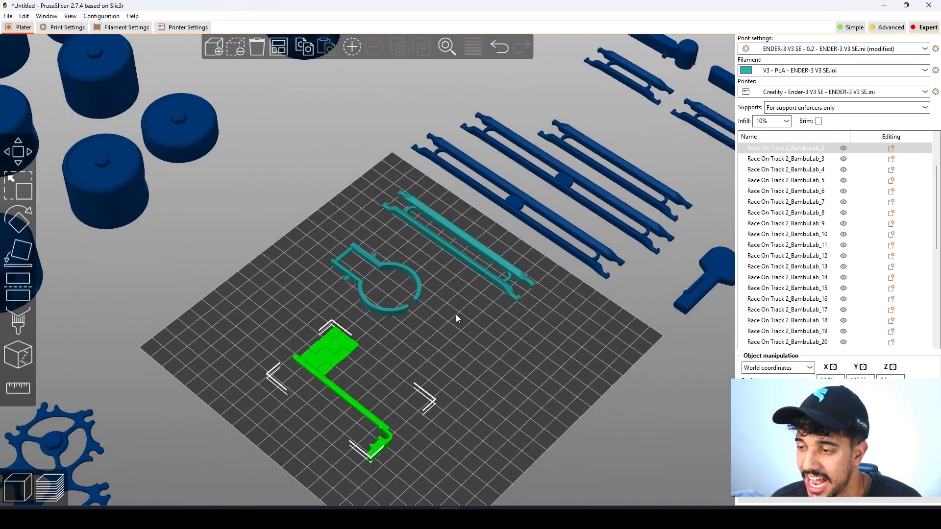
drag(483, 398, 419, 119)
scroll(466, 283, up, 8)
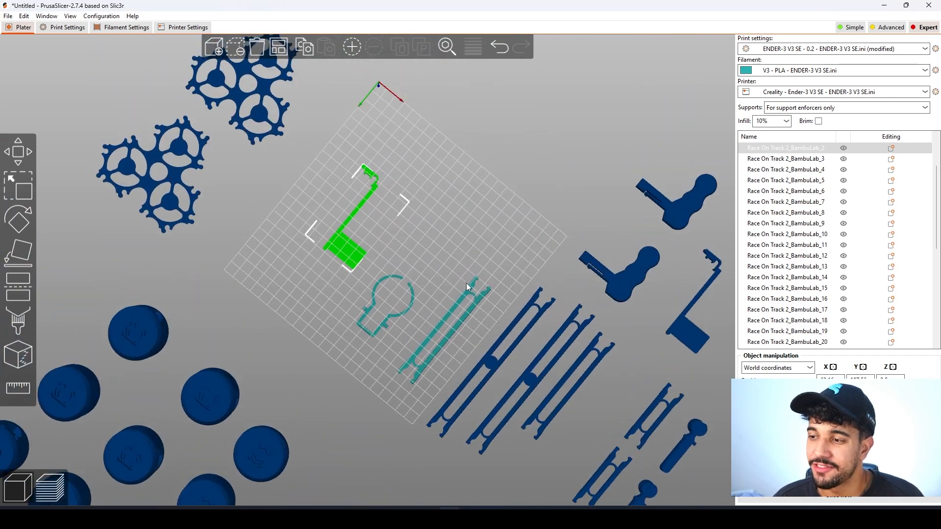
click(485, 336)
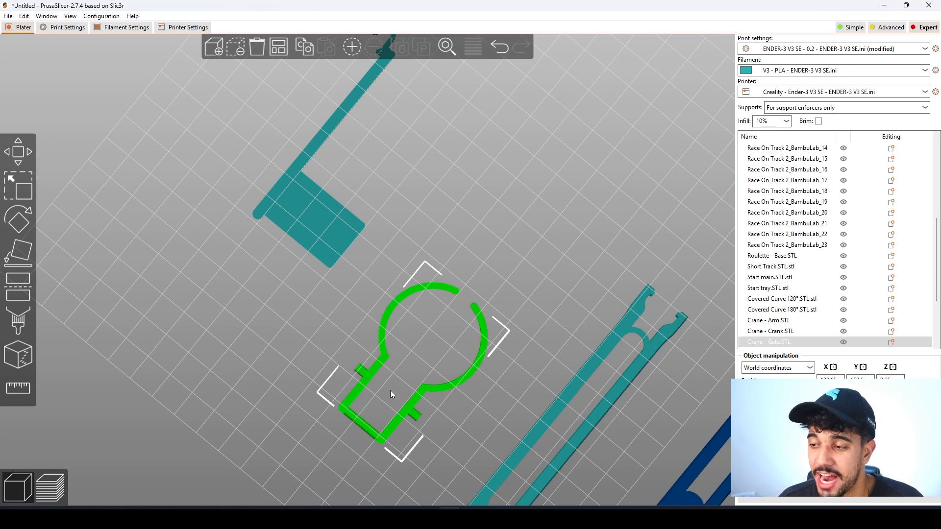
click(518, 218)
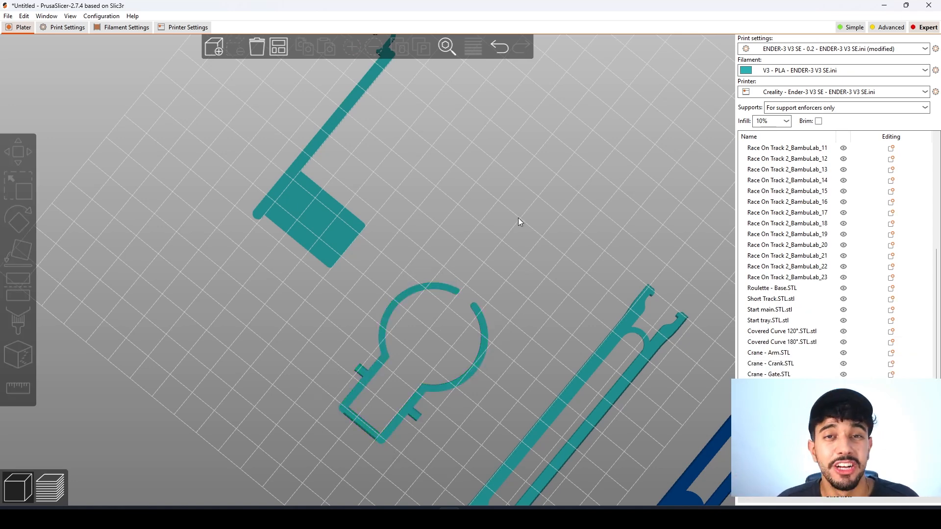
- Examine the spacing of the three parts on the bed and the remaining parts around it from several angles
scroll(518, 217, down, 5)
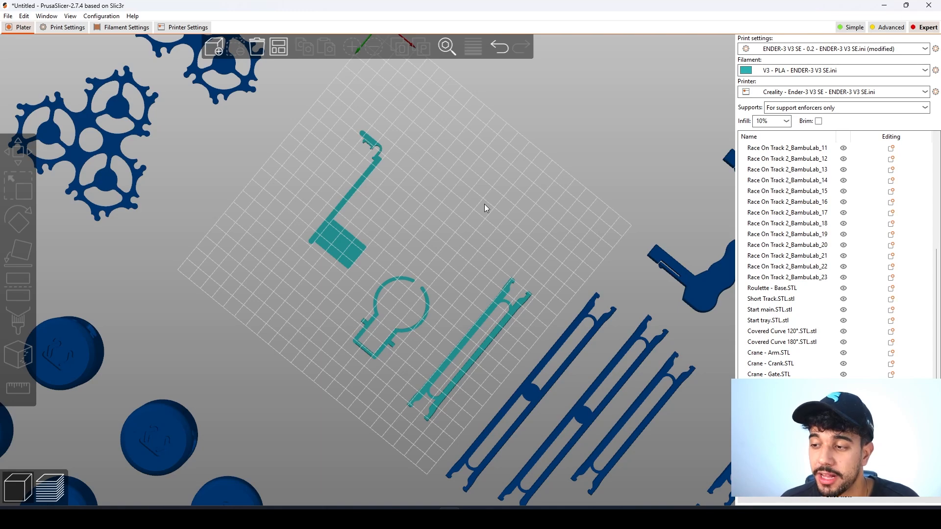
drag(485, 204, 464, 296)
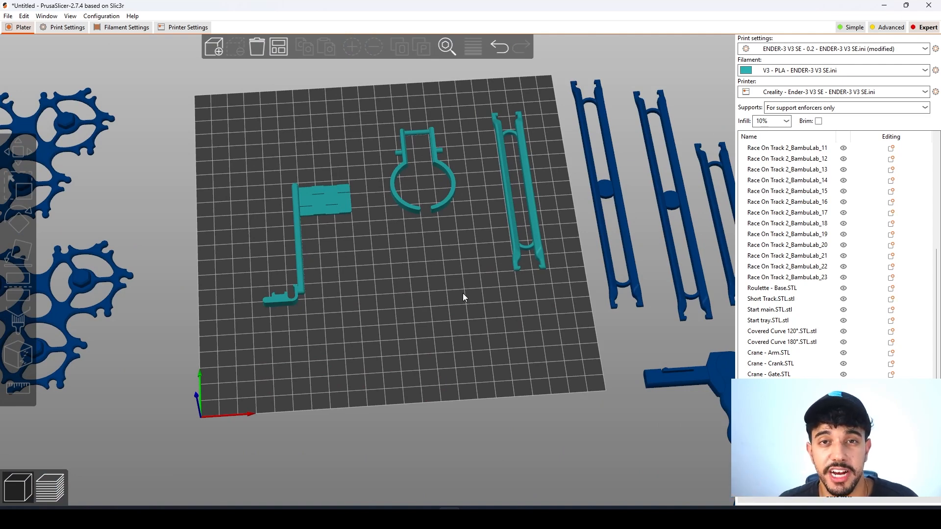
drag(463, 293, 428, 367)
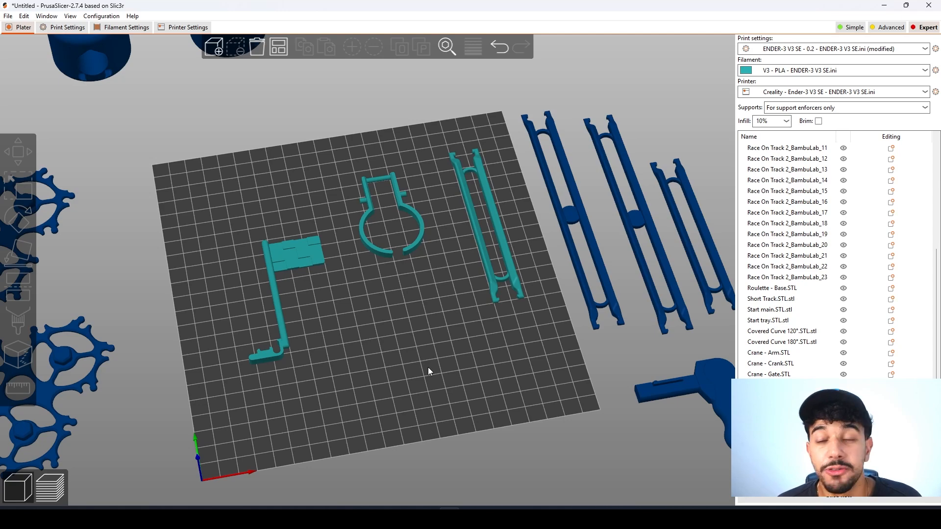
scroll(428, 369, down, 5)
scroll(417, 370, down, 2)
drag(418, 364, 398, 349)
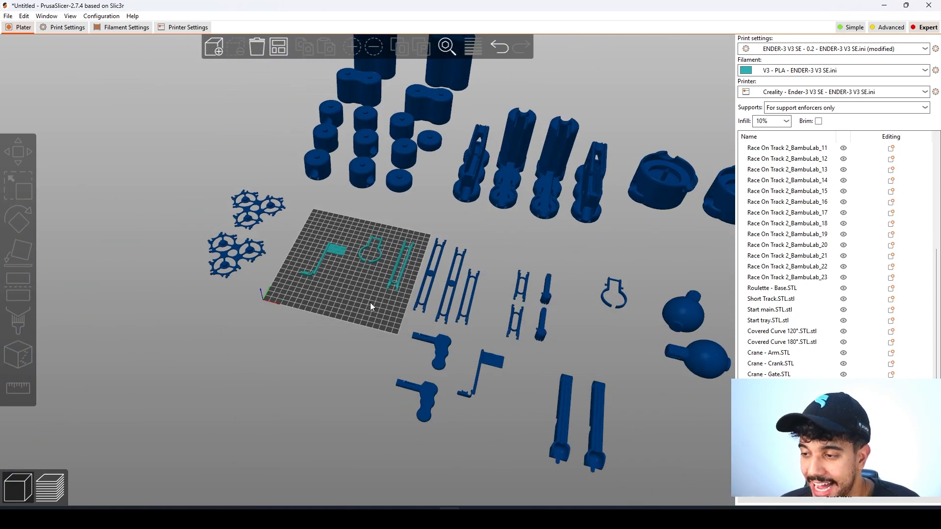
right_drag(369, 303, 346, 313)
scroll(355, 314, up, 4)
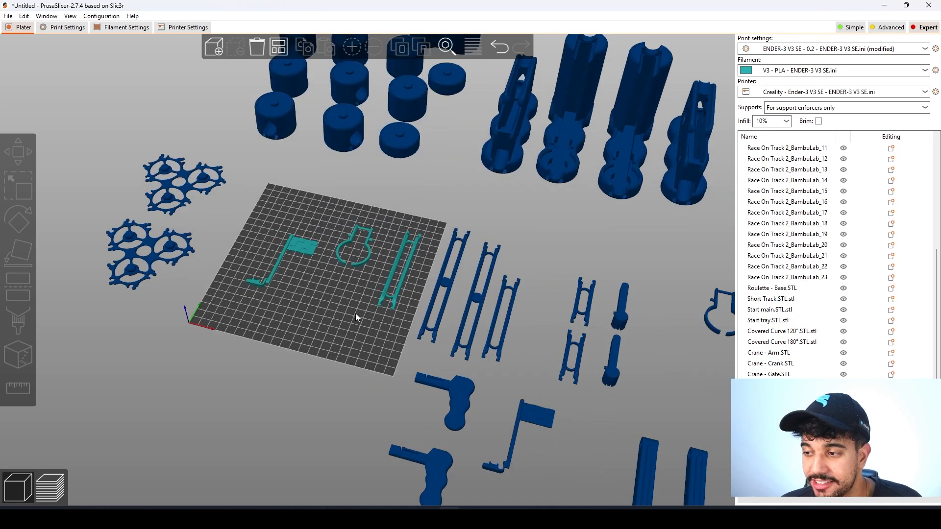
- Check the skirt and brim print settings, and inspect the long tracks beside the print bed
click(69, 30)
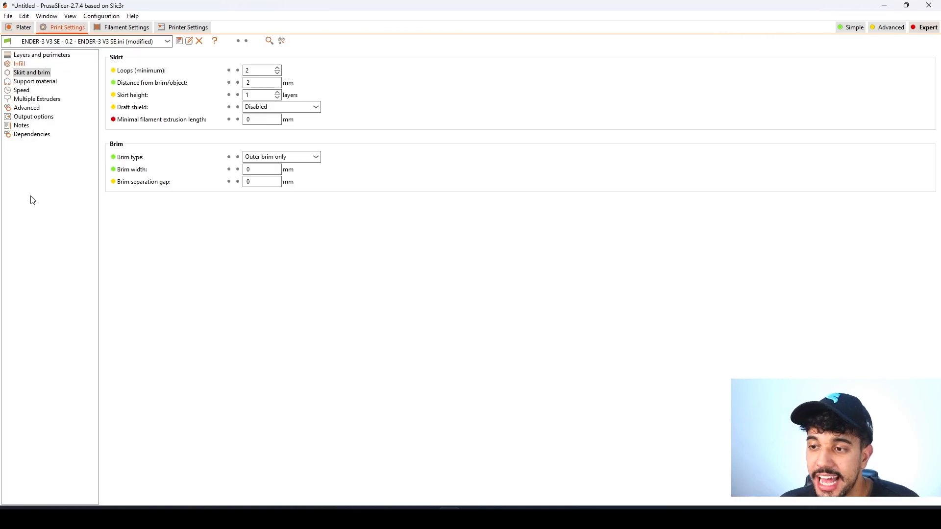
click(21, 27)
scroll(375, 285, up, 5)
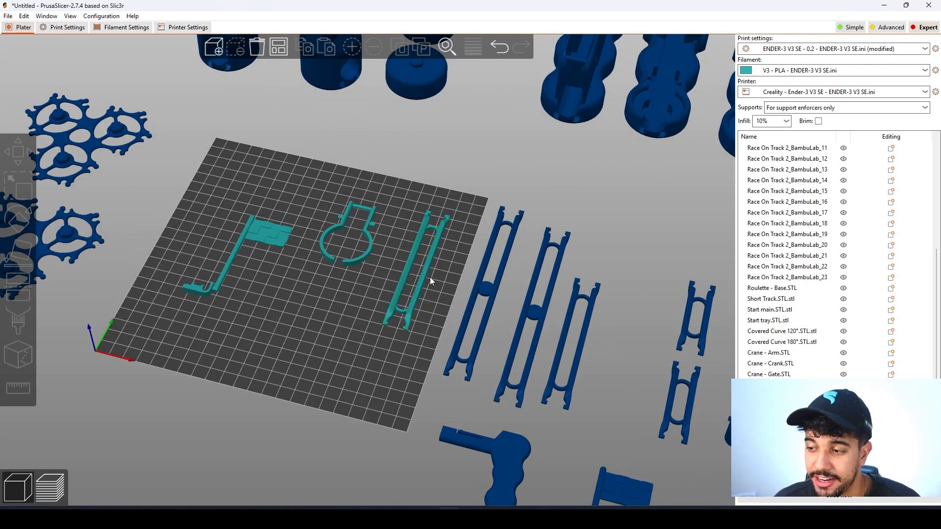
click(496, 292)
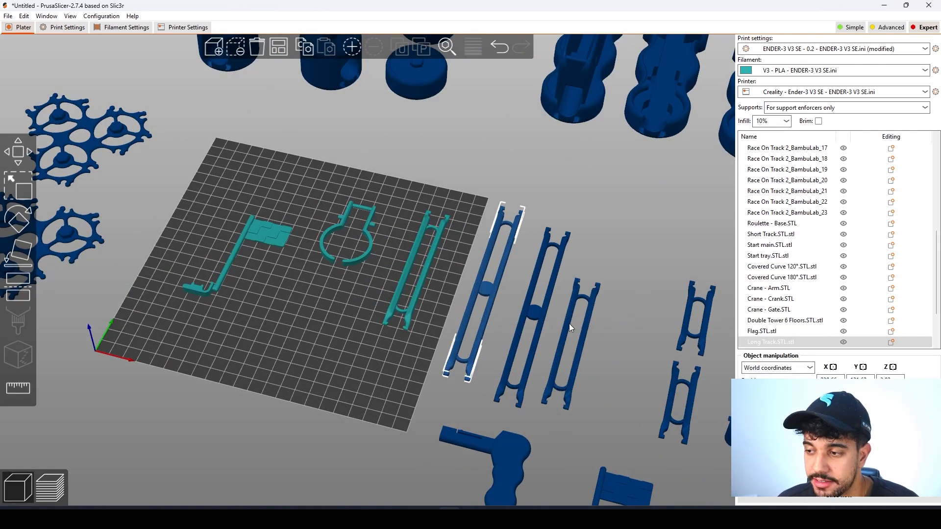
click(536, 314)
click(338, 236)
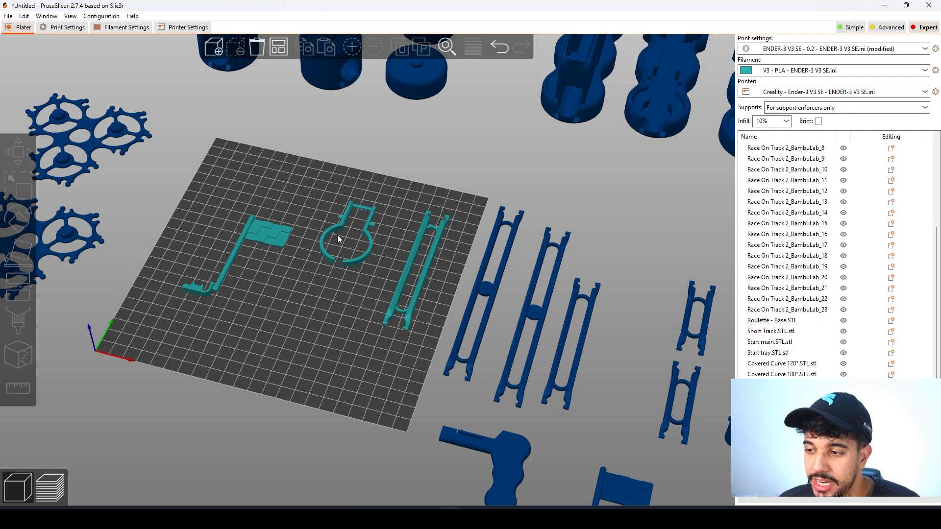
- Turn off support material generation in the print settings
click(371, 245)
click(67, 27)
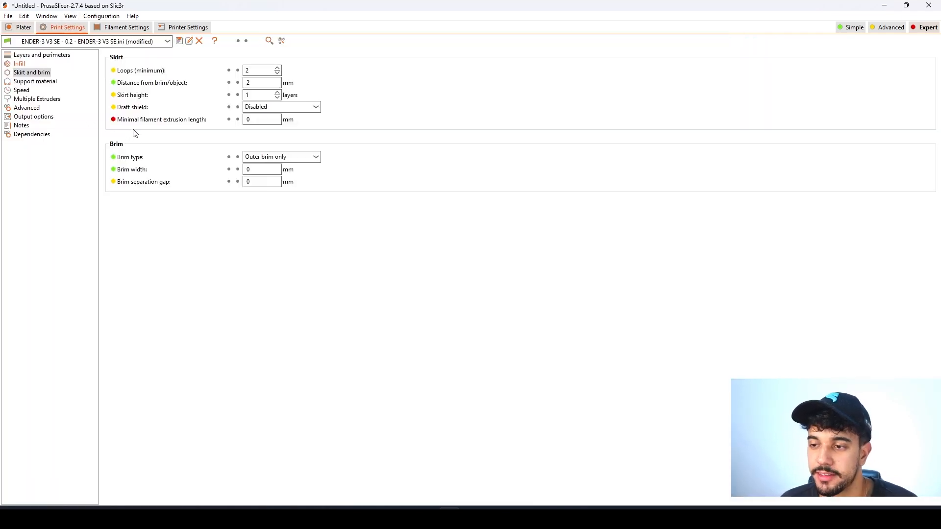
click(33, 82)
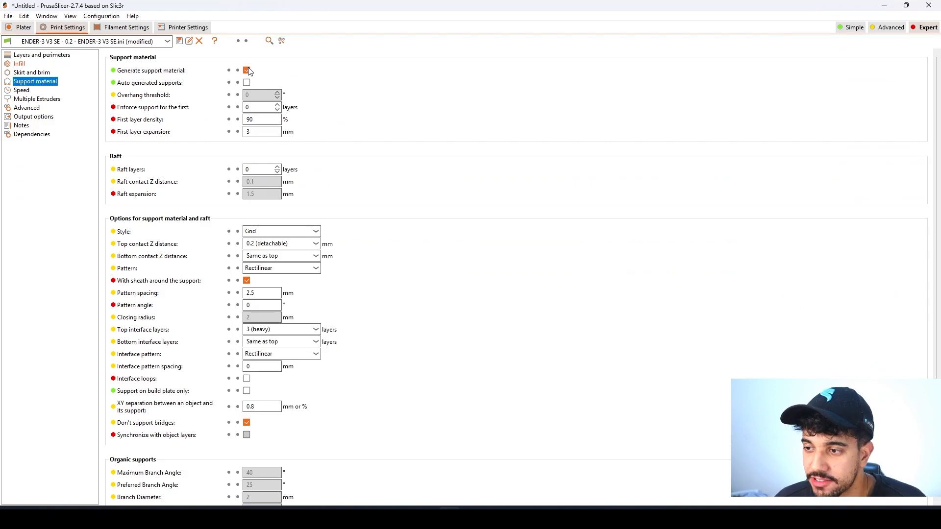
click(247, 70)
- Return to the plater and inspect the keyhole-shaped openings in the sides of the tall Falls parts up close
click(29, 29)
scroll(571, 247, down, 3)
right_drag(571, 247, 291, 364)
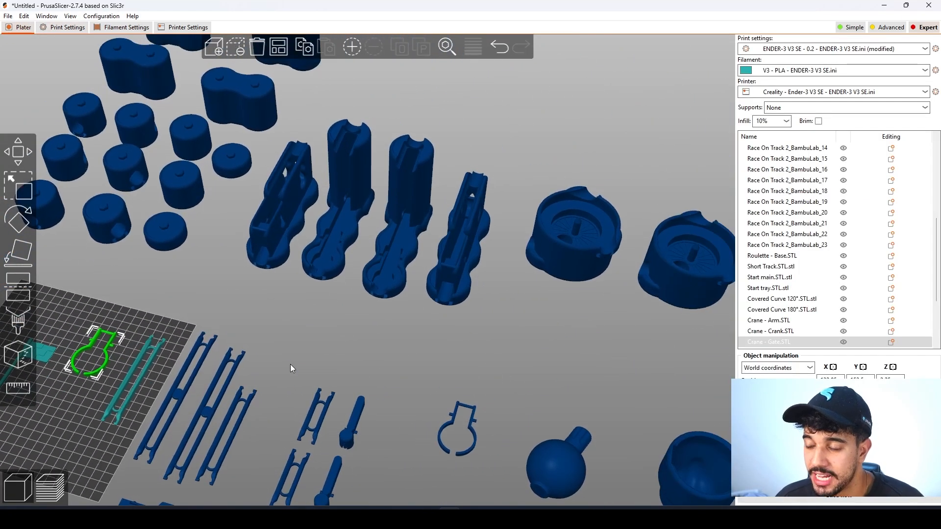
drag(449, 361, 423, 347)
scroll(495, 312, up, 3)
scroll(495, 310, up, 2)
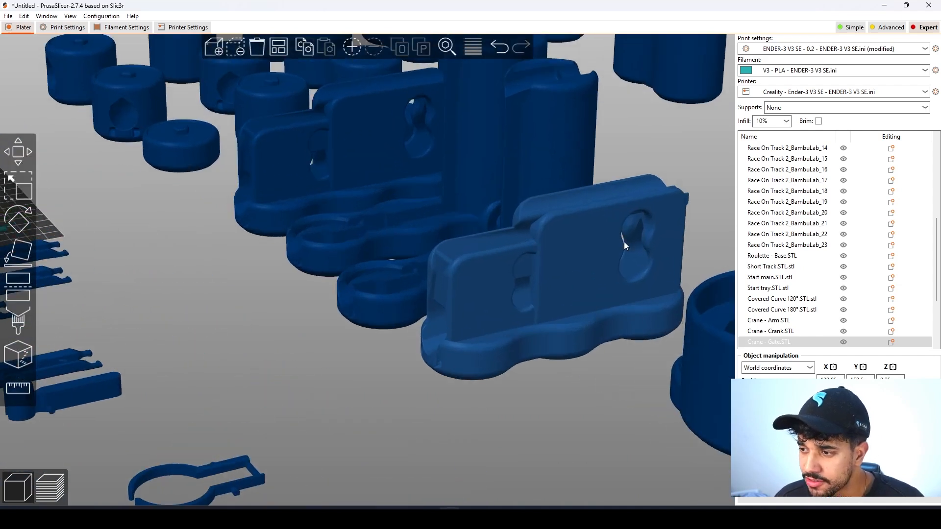
scroll(692, 194, up, 3)
drag(691, 194, 679, 190)
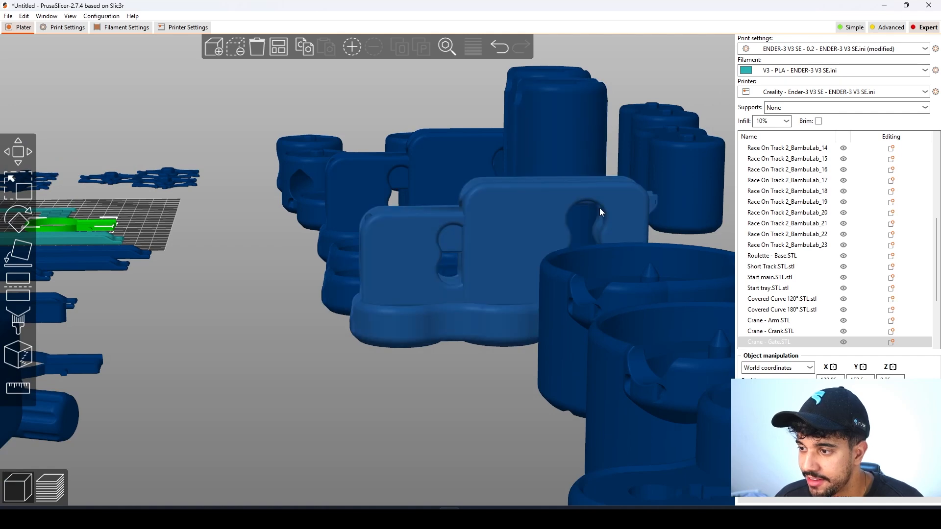
- Examine the cups, spoked discs and loop parts beside the bed, and view the whole set from above
scroll(347, 421, down, 5)
right_drag(615, 355, 172, 369)
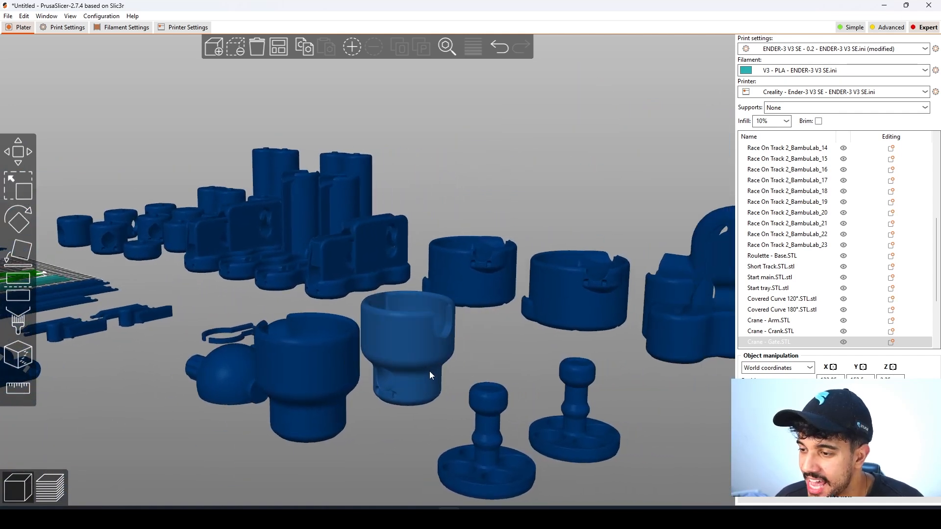
scroll(431, 374, down, 4)
drag(619, 382, 637, 391)
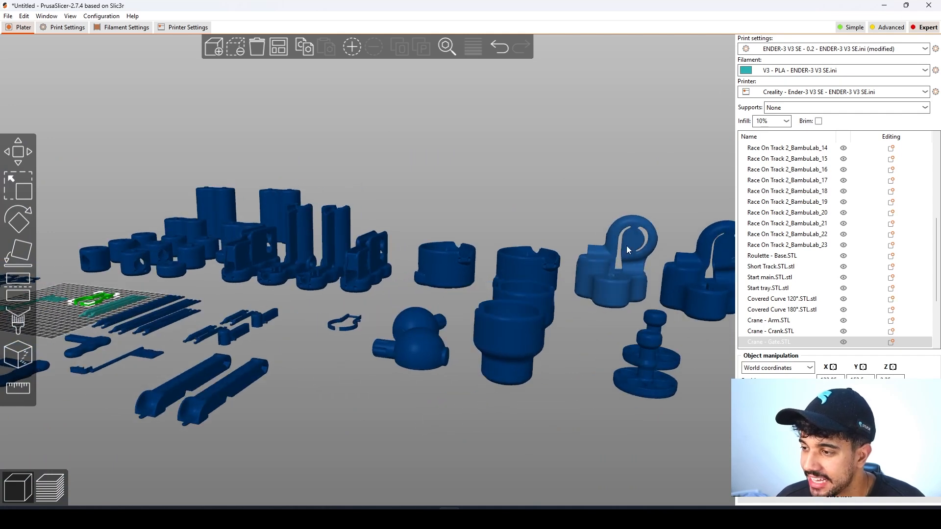
scroll(343, 421, down, 4)
drag(288, 385, 414, 340)
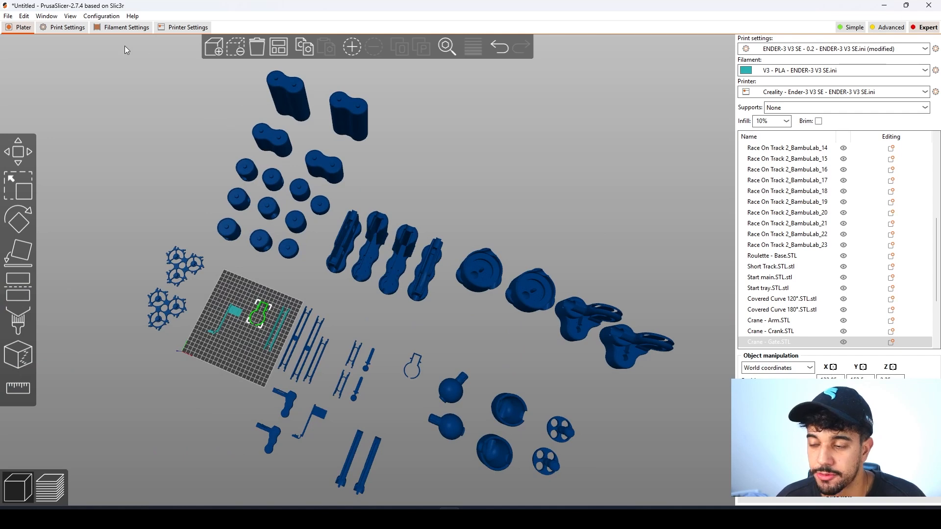
- Review the print speed settings, including the perimeter, infill and first layer speeds
click(81, 27)
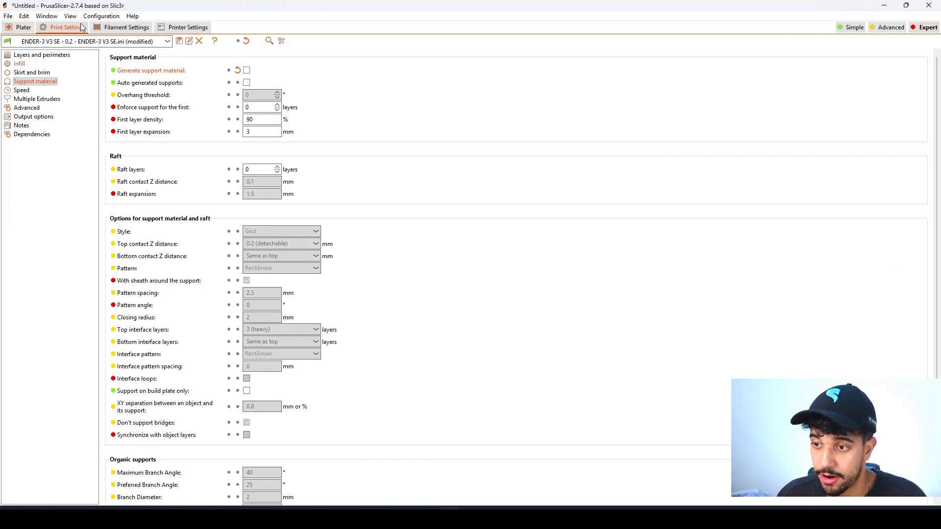
click(22, 92)
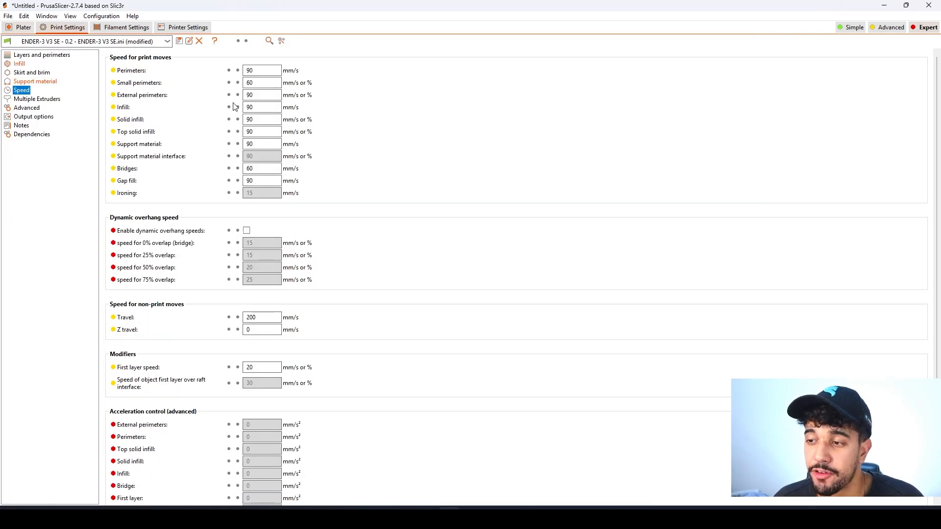
mouse_move(250, 130)
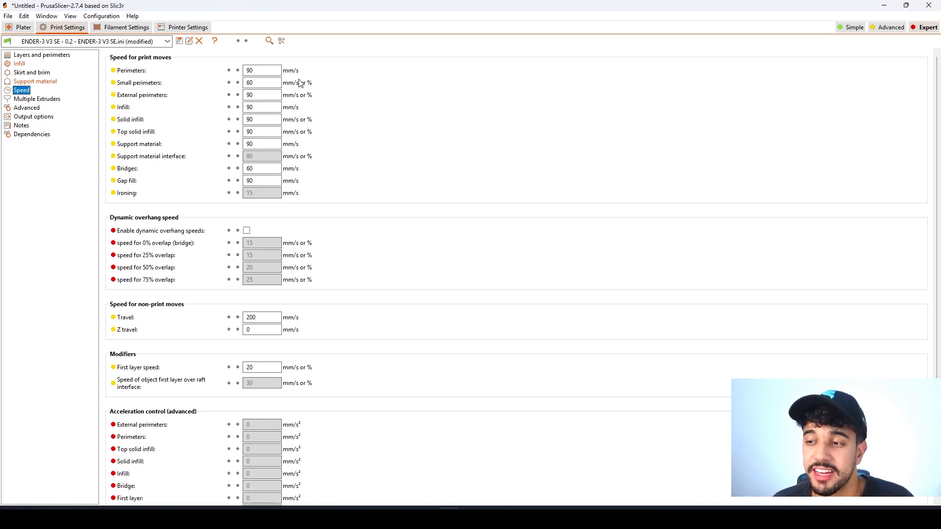
mouse_move(129, 100)
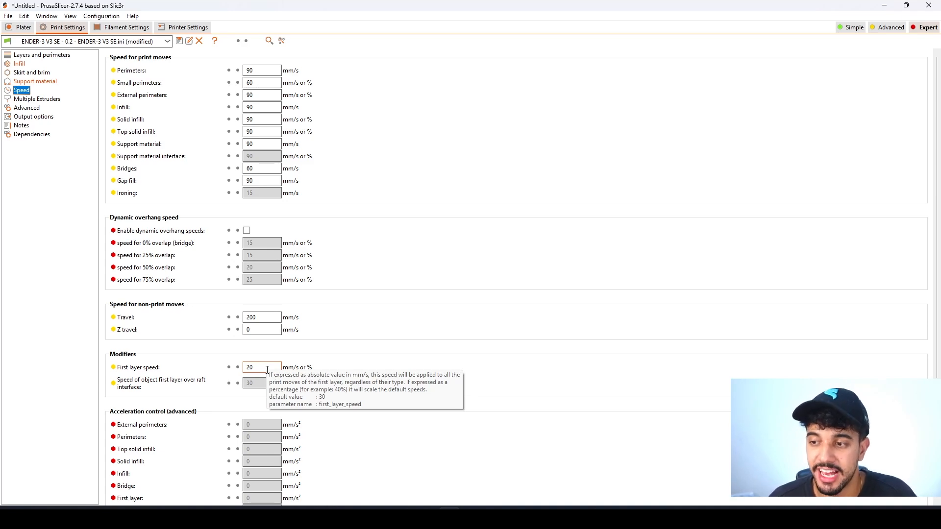
- Return to the plater and move one long channel part and one tall Falls part onto the print bed
click(24, 27)
drag(515, 330, 557, 303)
scroll(409, 348, up, 3)
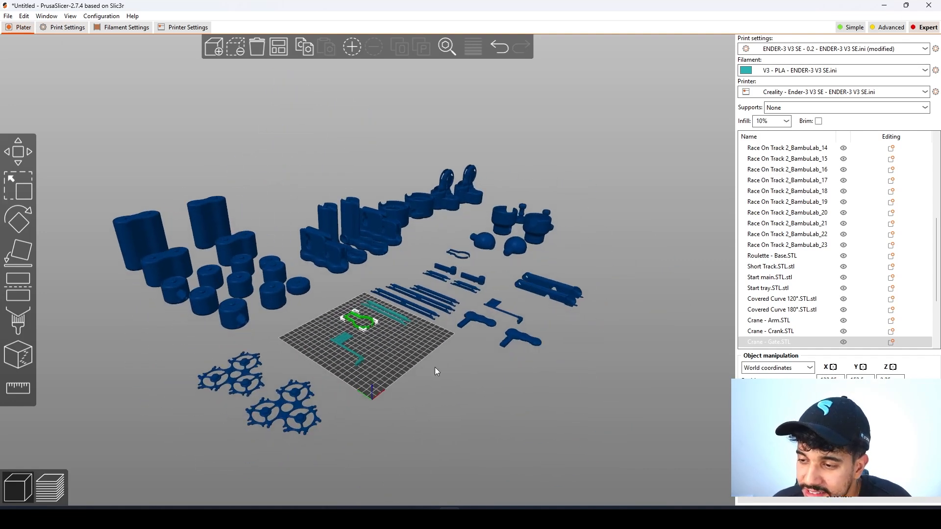
right_drag(410, 383, 400, 358)
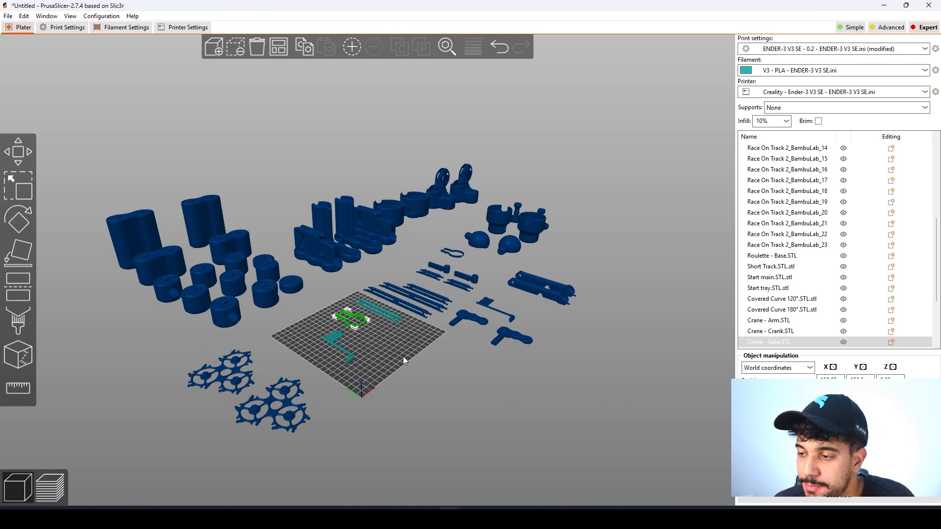
click(404, 357)
drag(537, 292, 372, 378)
drag(326, 255, 345, 351)
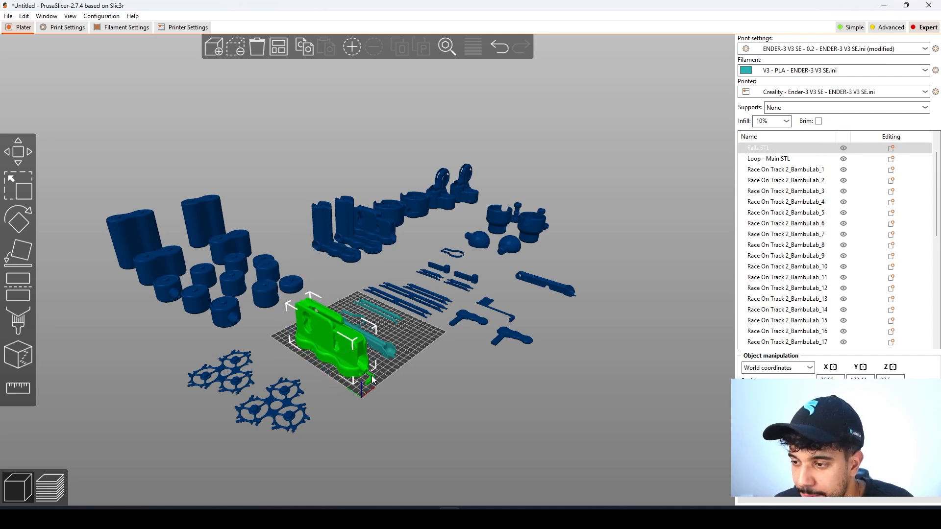
- Reposition the flag on the bed so it sits clear of the long channel part
click(407, 341)
drag(418, 333, 396, 362)
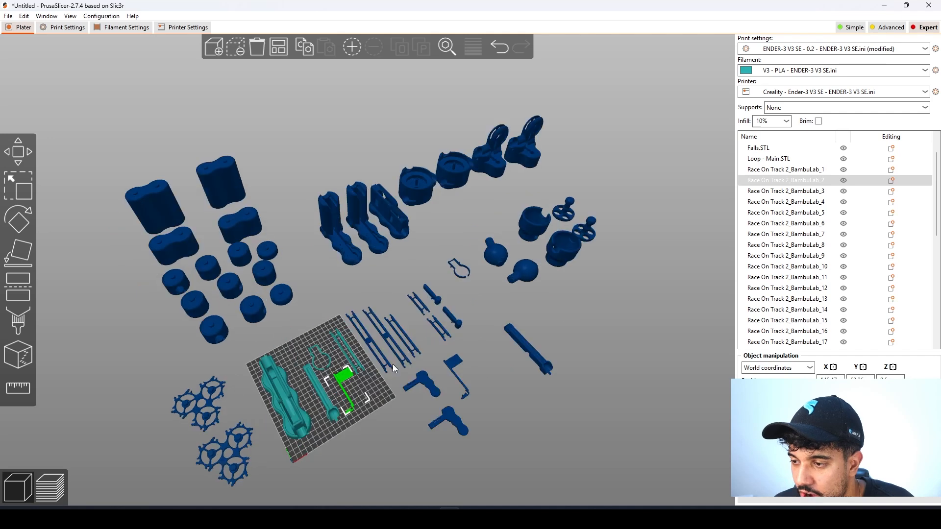
drag(345, 386, 343, 379)
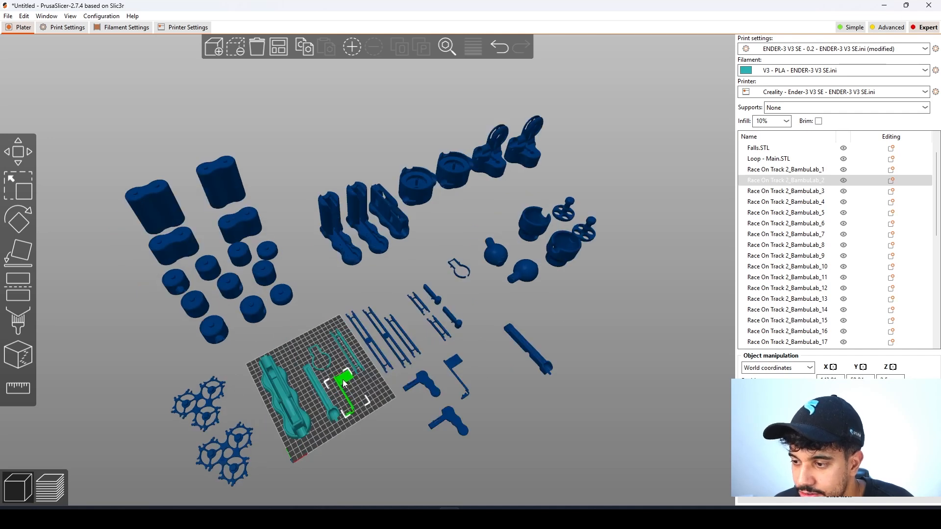
- Slice the bed and inspect the toolpath preview of the five parts from several angles
right_drag(397, 376, 414, 363)
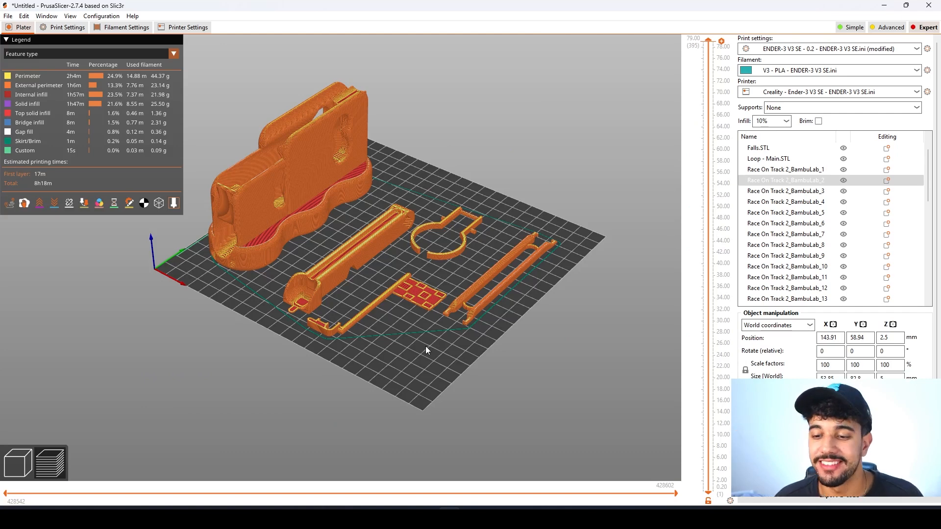
scroll(429, 342, up, 3)
drag(707, 41, 677, 30)
drag(437, 374, 556, 415)
right_drag(445, 217, 432, 339)
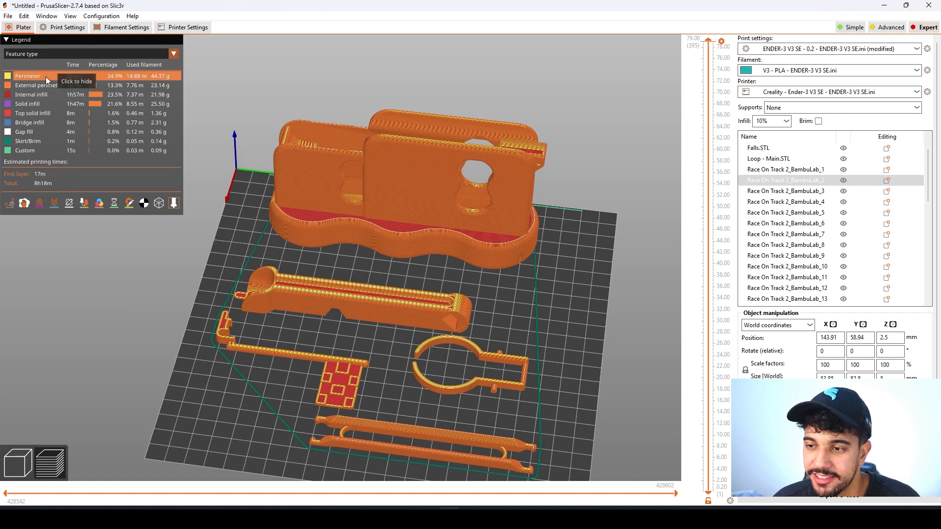
drag(318, 201, 567, 231)
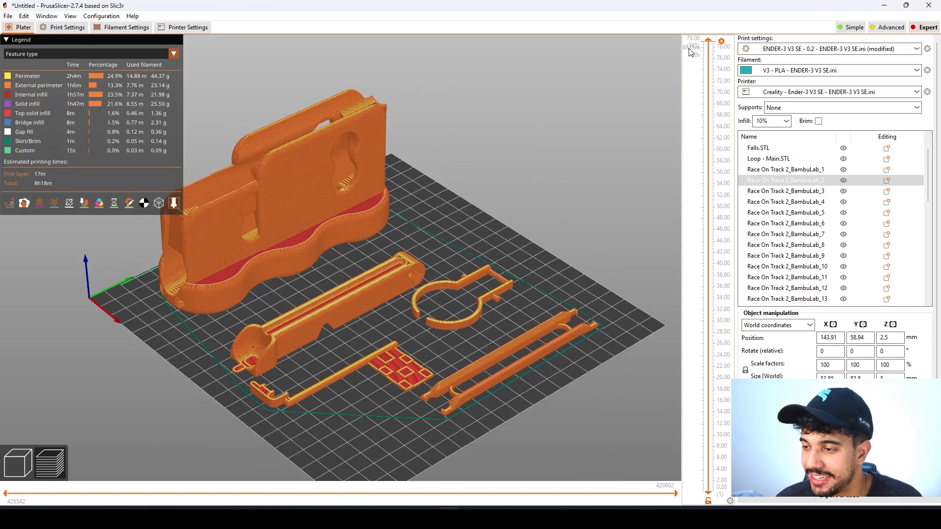
- Switch back to the 3D editor view and look over the complete set of parts on and around the bed
click(18, 462)
scroll(569, 312, down, 3)
click(570, 311)
scroll(587, 287, down, 5)
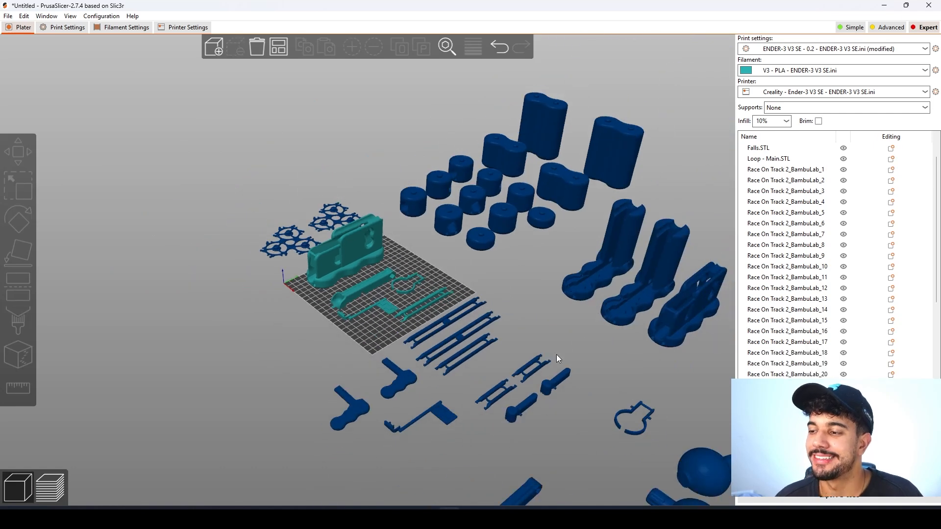
scroll(585, 319, down, 5)
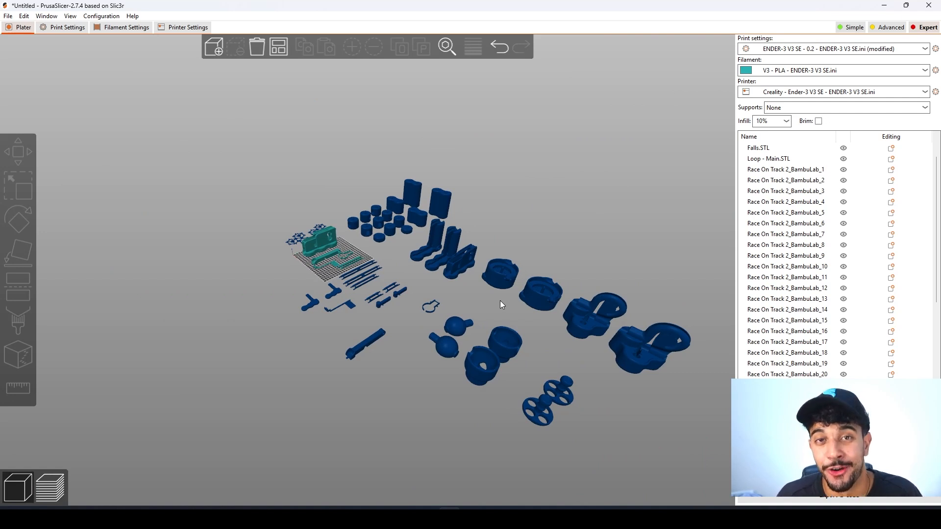
scroll(521, 331, up, 2)
scroll(564, 333, down, 2)
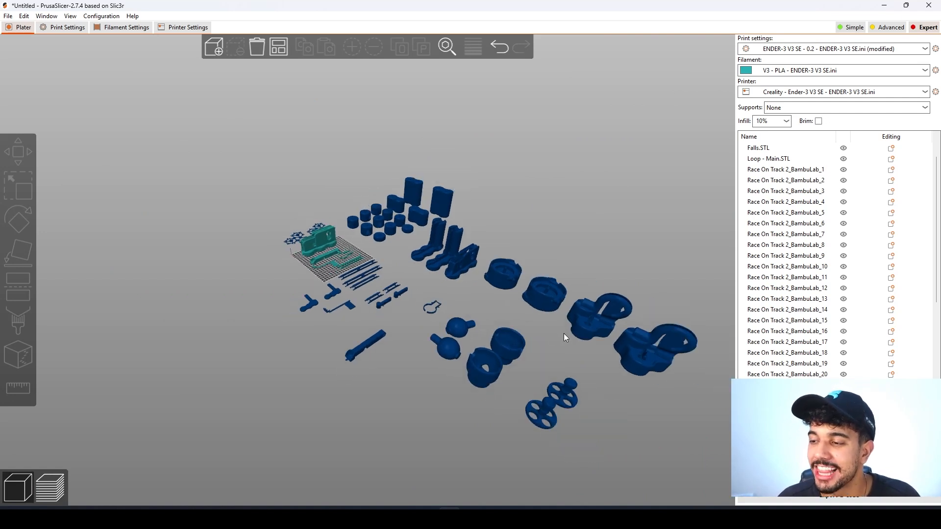
drag(534, 330, 522, 338)
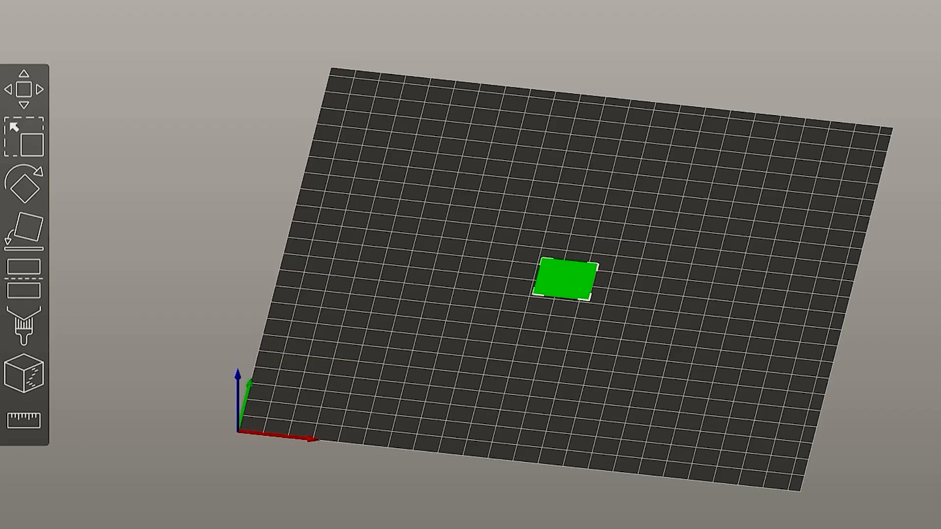
- Add three more instances of the thin square on the empty bed and move one toward the bed's rear-left corner
key(plus)
key(plus)
key(plus)
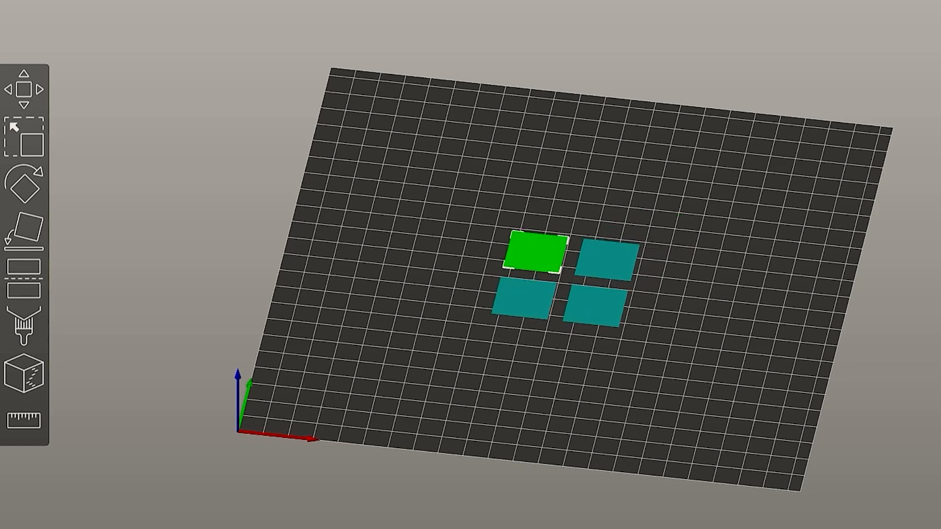
drag(535, 253, 384, 127)
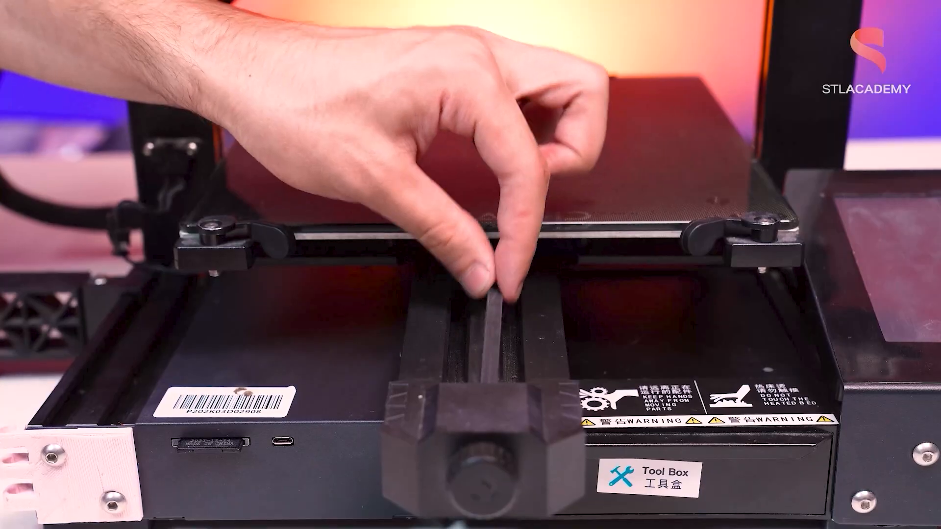